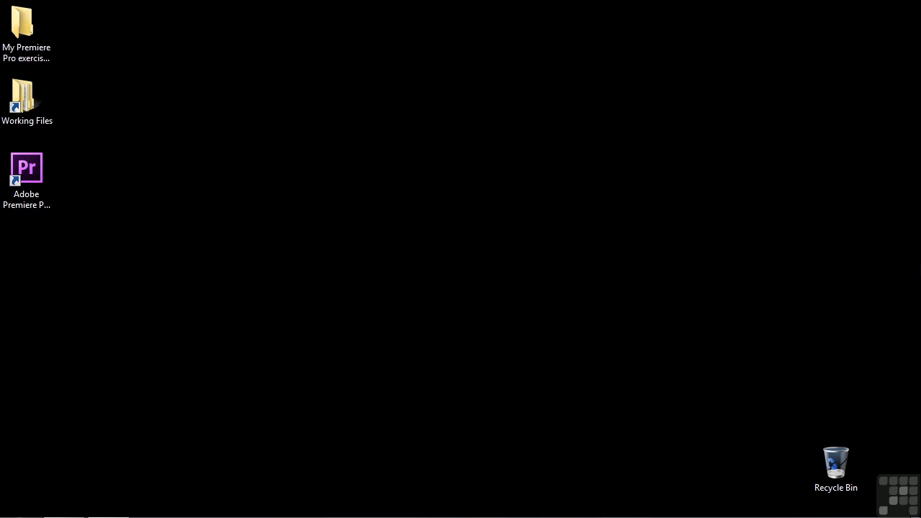
Step: Open the project 2103-export sequences assets.prproj from the projects folder inside Working Files
{"action": "double_click", "coordinate": [25, 115]}
{"action": "double_click", "coordinate": [338, 263]}
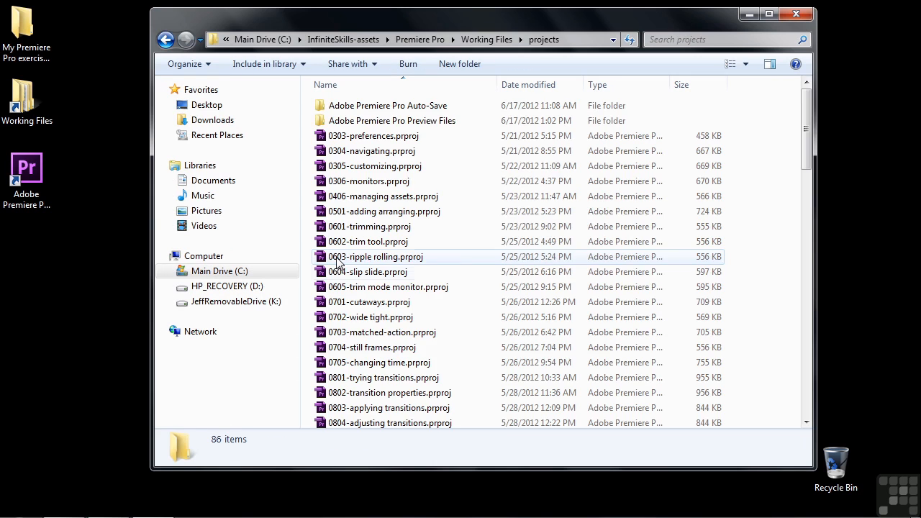
{"action": "left_click_drag", "start_coordinate": [806, 126], "coordinate": [825, 415]}
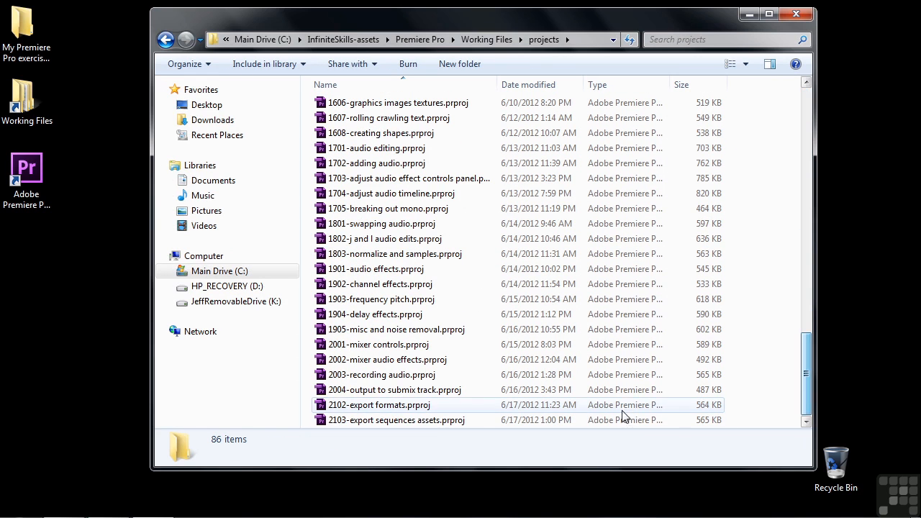
{"action": "double_click", "coordinate": [405, 422]}
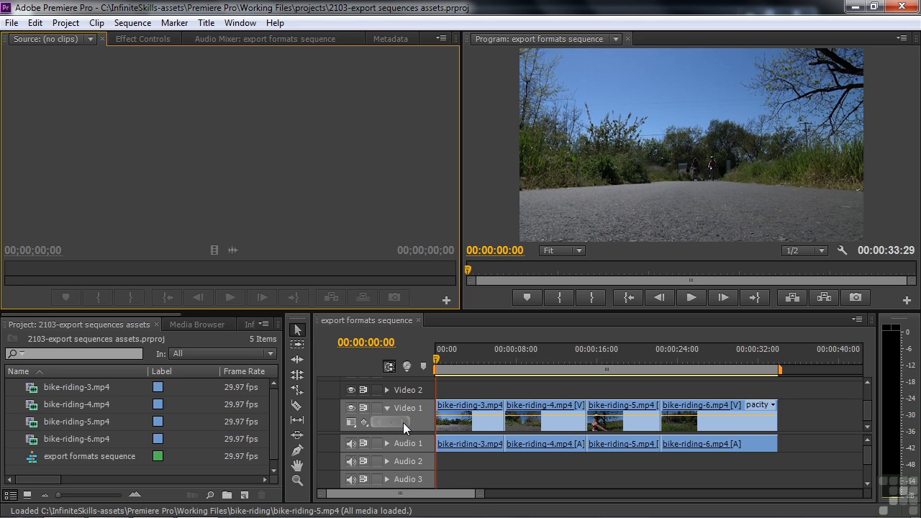
Step: Start a media export of the export formats sequence and set its source range to Entire Sequence
{"action": "left_click", "coordinate": [11, 22]}
{"action": "mouse_move", "coordinate": [94, 368]}
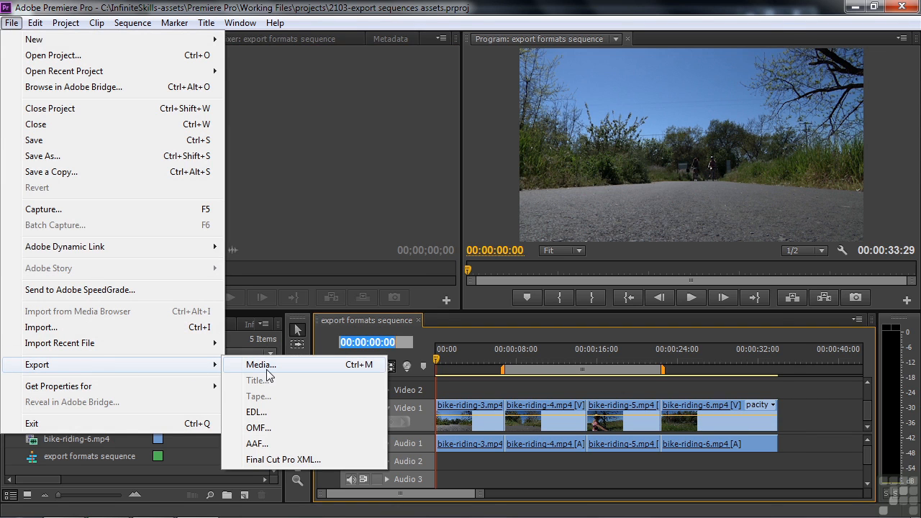
{"action": "left_click", "coordinate": [260, 365]}
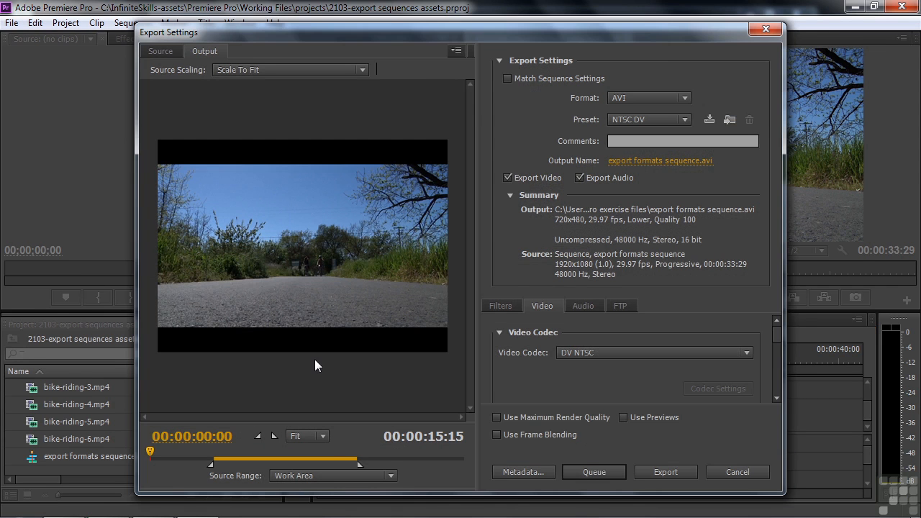
{"action": "left_click", "coordinate": [332, 476]}
{"action": "left_click", "coordinate": [302, 421]}
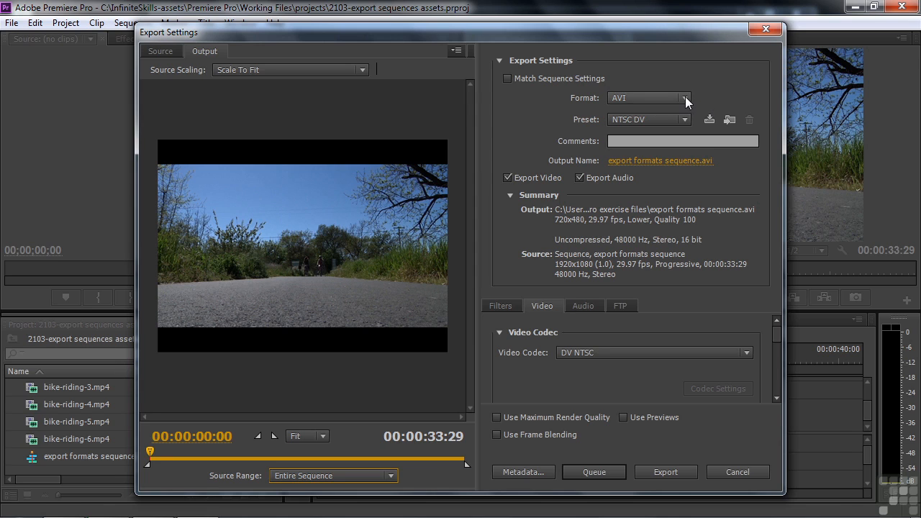
Step: Set the export format to H.264 and choose the HD 1080p 29.97 preset
{"action": "left_click", "coordinate": [686, 99]}
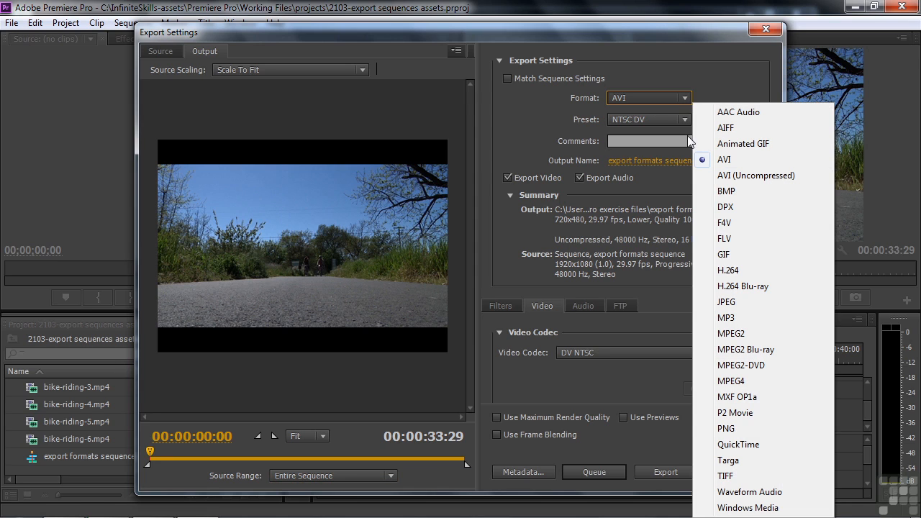
{"action": "left_click", "coordinate": [724, 271]}
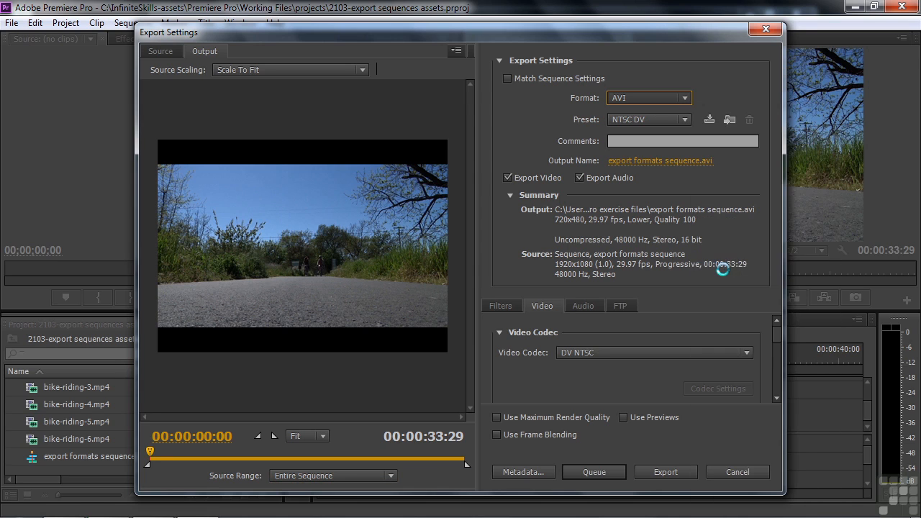
{"action": "left_click", "coordinate": [684, 119]}
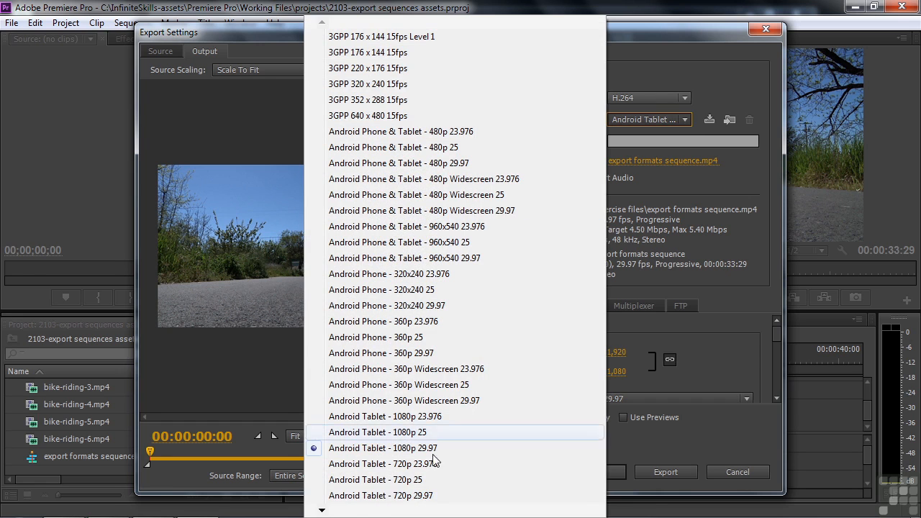
{"action": "mouse_move", "coordinate": [362, 511]}
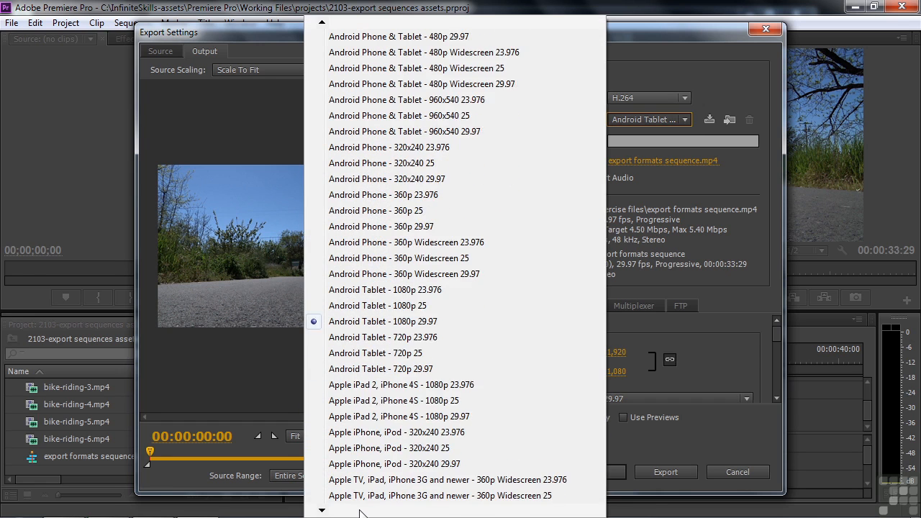
{"action": "left_click", "coordinate": [367, 495]}
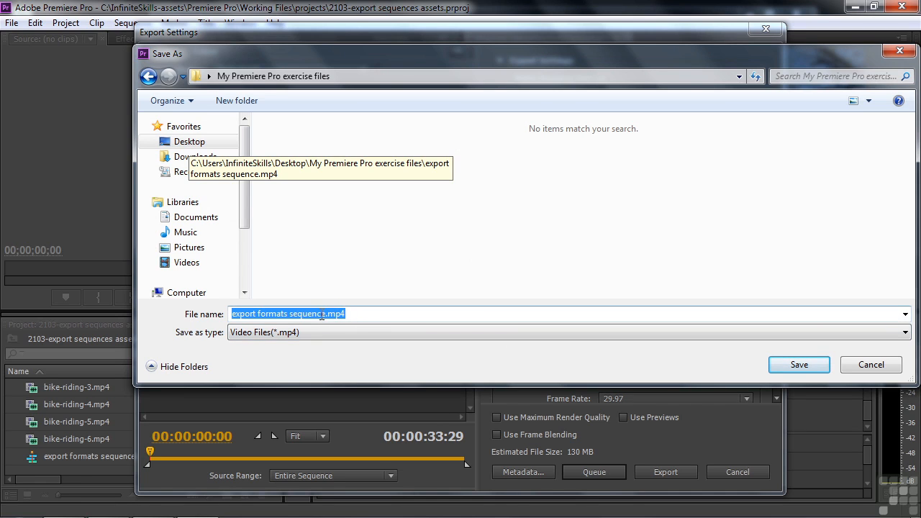
Step: Name the output file export formats sequence-1.mp4 in the My Premiere Pro exercise files folder
{"action": "left_click", "coordinate": [325, 314]}
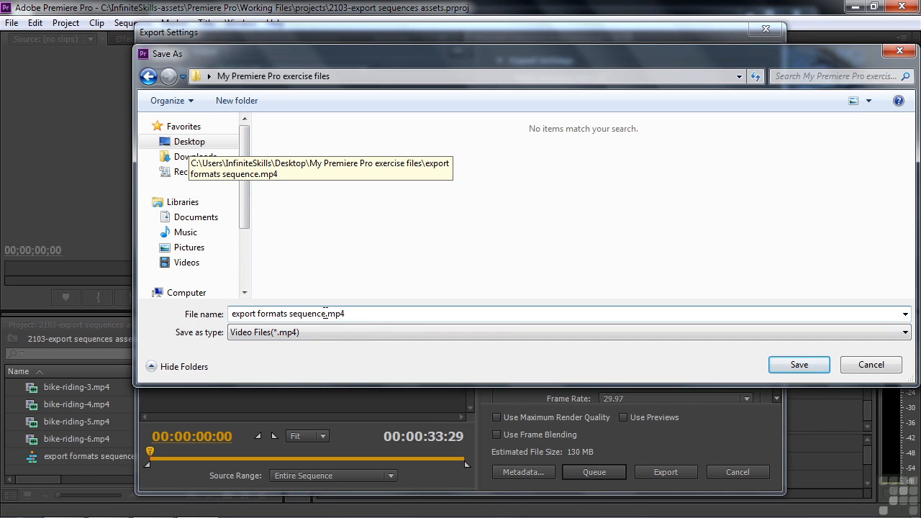
{"action": "type", "text": "-1"}
{"action": "left_click", "coordinate": [798, 366]}
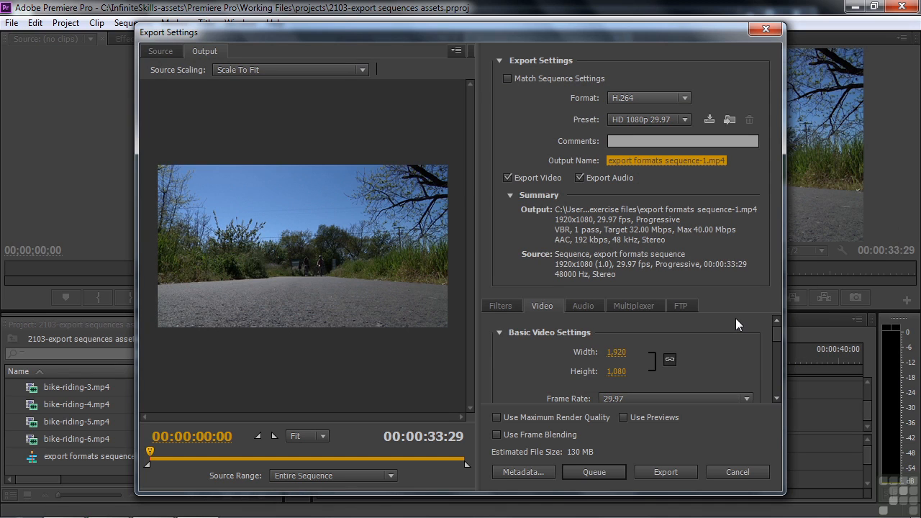
Step: Review the export's basic video settings and its audio codec, sample rate and channel options, keeping AAC as the audio codec
{"action": "left_click", "coordinate": [546, 306]}
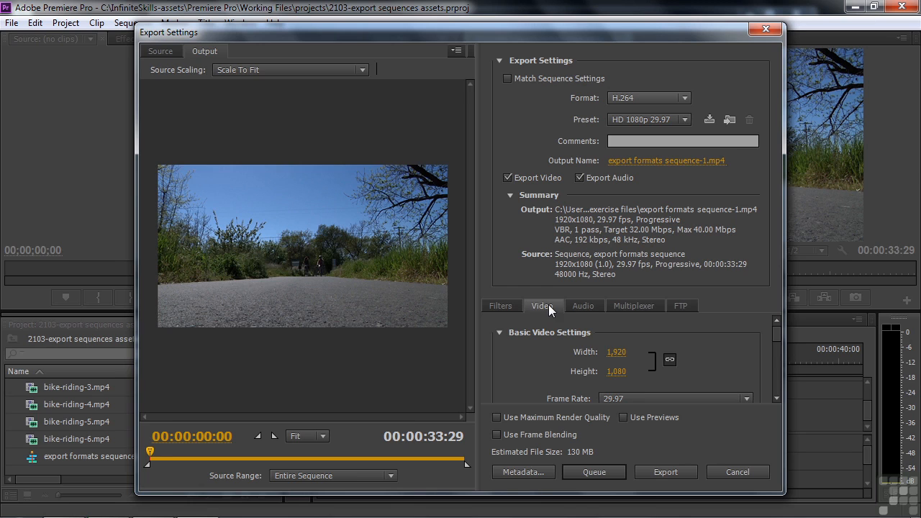
{"action": "left_click_drag", "start_coordinate": [776, 332], "coordinate": [776, 352]}
{"action": "left_click", "coordinate": [589, 305]}
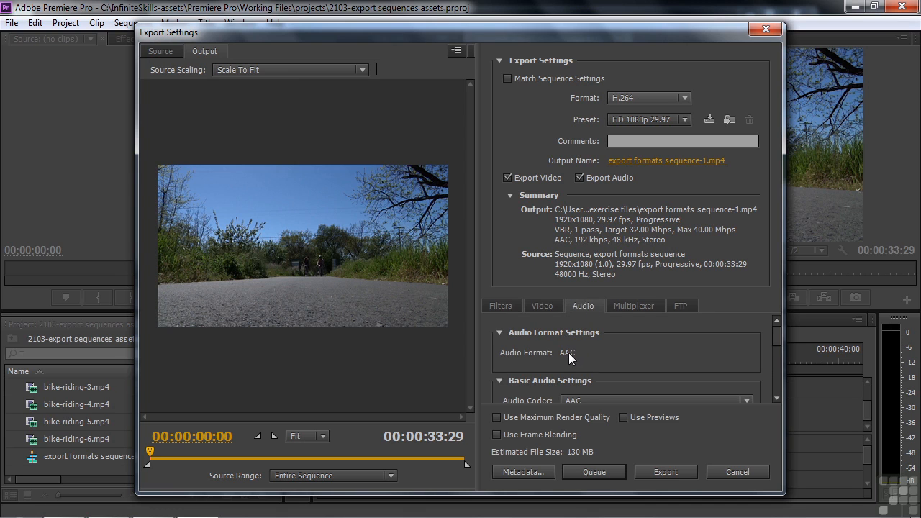
{"action": "left_click_drag", "start_coordinate": [775, 335], "coordinate": [774, 350]}
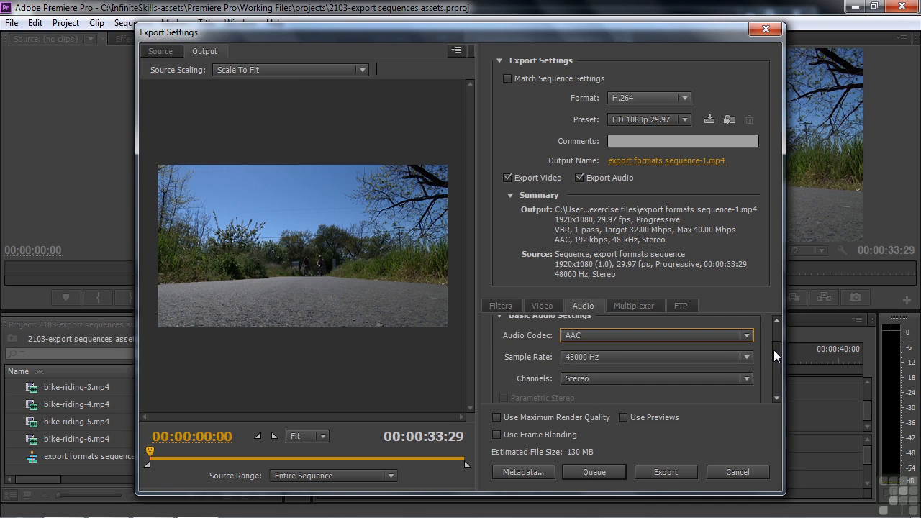
{"action": "left_click", "coordinate": [747, 336]}
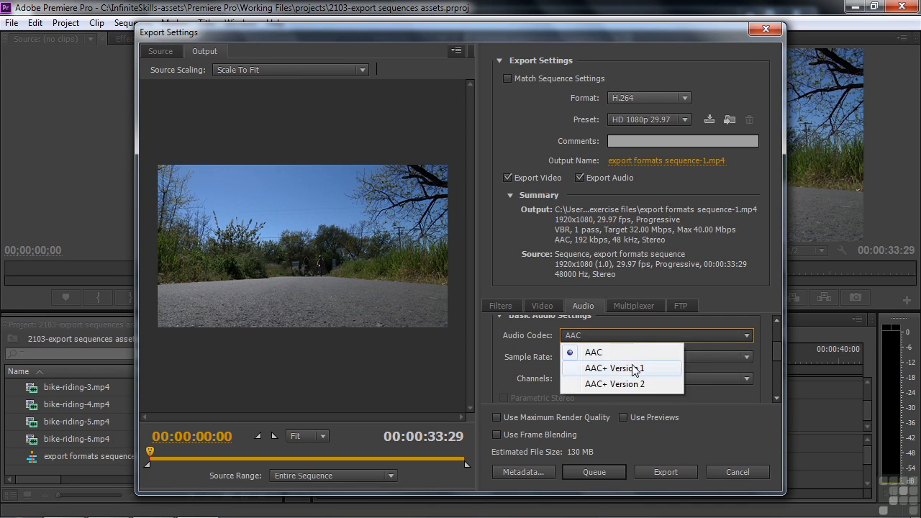
{"action": "left_click", "coordinate": [620, 353]}
{"action": "left_click_drag", "start_coordinate": [773, 352], "coordinate": [778, 381]}
{"action": "left_click", "coordinate": [747, 340]}
{"action": "left_click", "coordinate": [755, 294]}
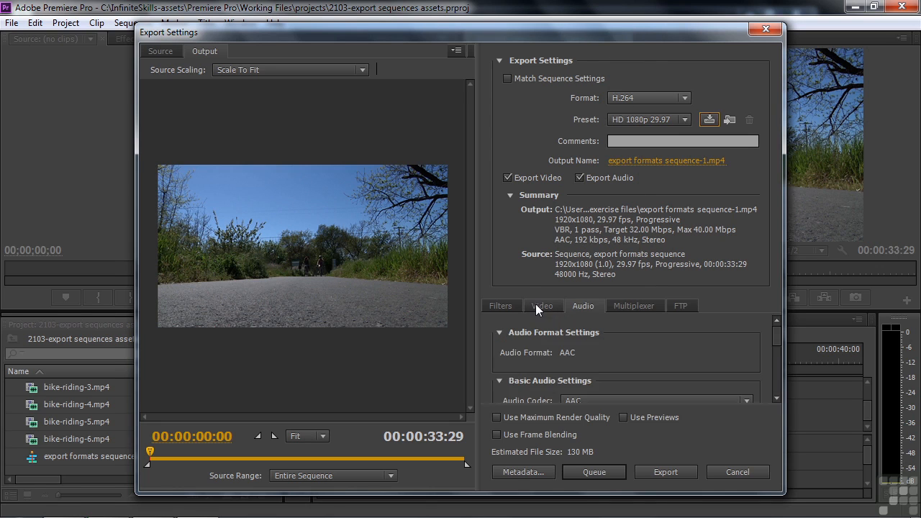
Step: Set the bitrate encoding in the H.264 export's video settings to VBR, 2 pass
{"action": "left_click", "coordinate": [536, 305]}
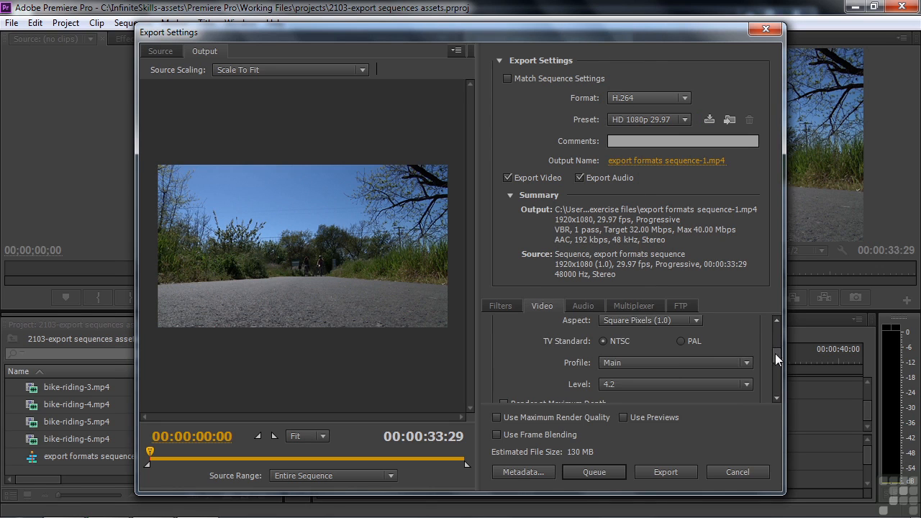
{"action": "left_click_drag", "start_coordinate": [775, 353], "coordinate": [777, 374]}
{"action": "left_click", "coordinate": [749, 336]}
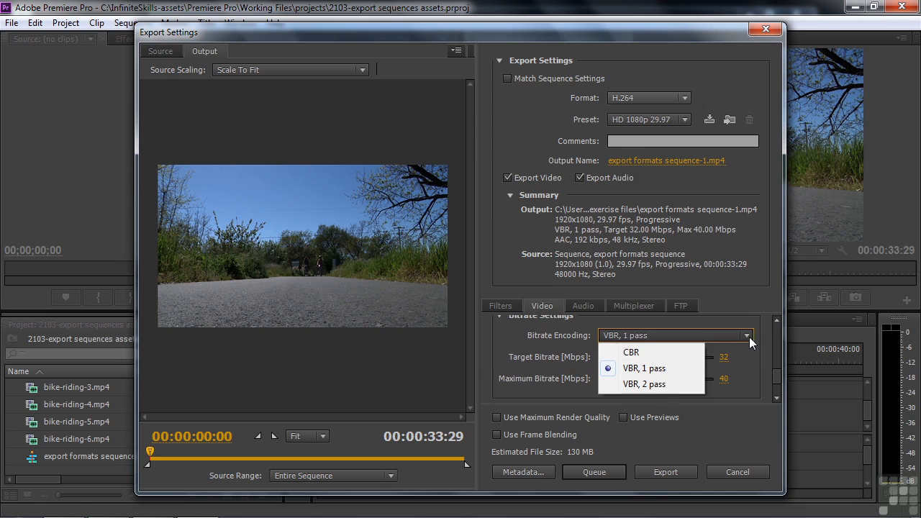
{"action": "left_click", "coordinate": [664, 384]}
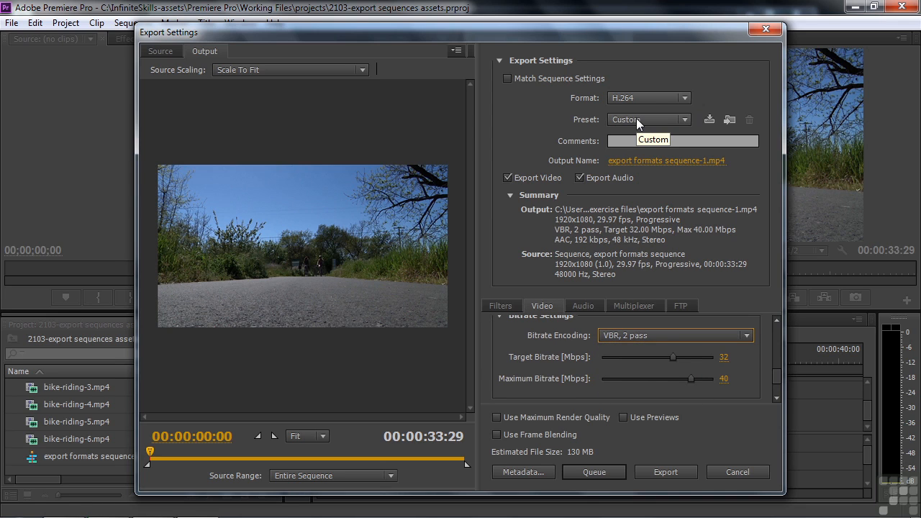
Step: Save the customized export settings as a preset named VBR 2 and queue the sequence in Adobe Media Encoder
{"action": "left_click", "coordinate": [709, 119]}
{"action": "type", "text": "VBR 2"}
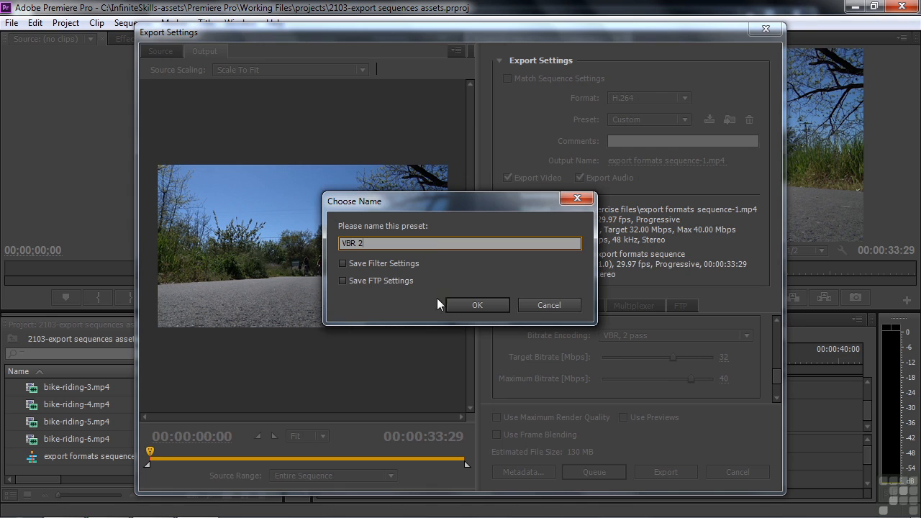
{"action": "left_click", "coordinate": [476, 306]}
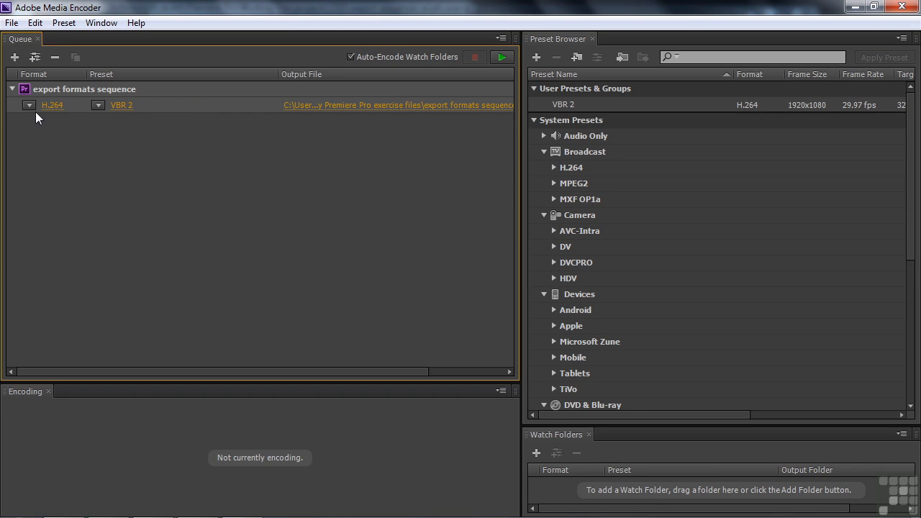
Step: Switch back to Premiere Pro and set the bike-riding-3.mp4 QuickTime export to the Motion JPEG A video codec, keeping AAC audio
{"action": "left_click", "coordinate": [859, 14]}
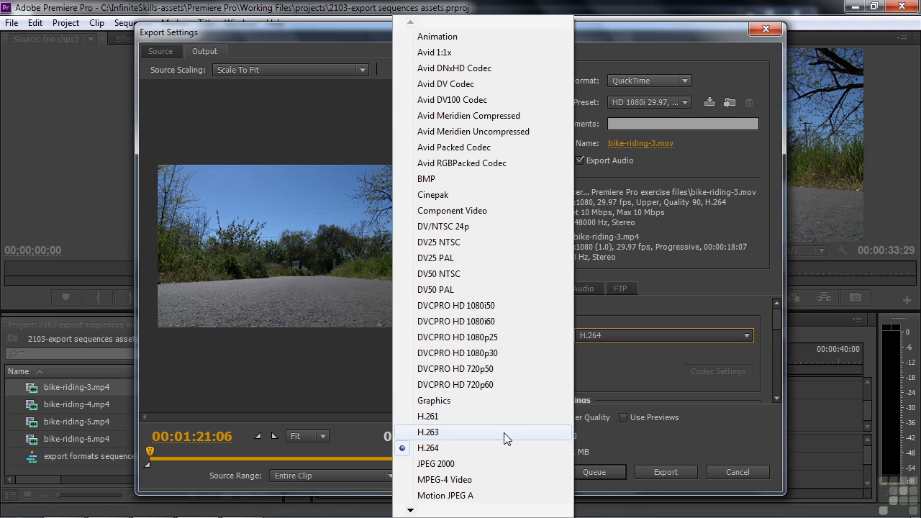
{"action": "left_click", "coordinate": [504, 496]}
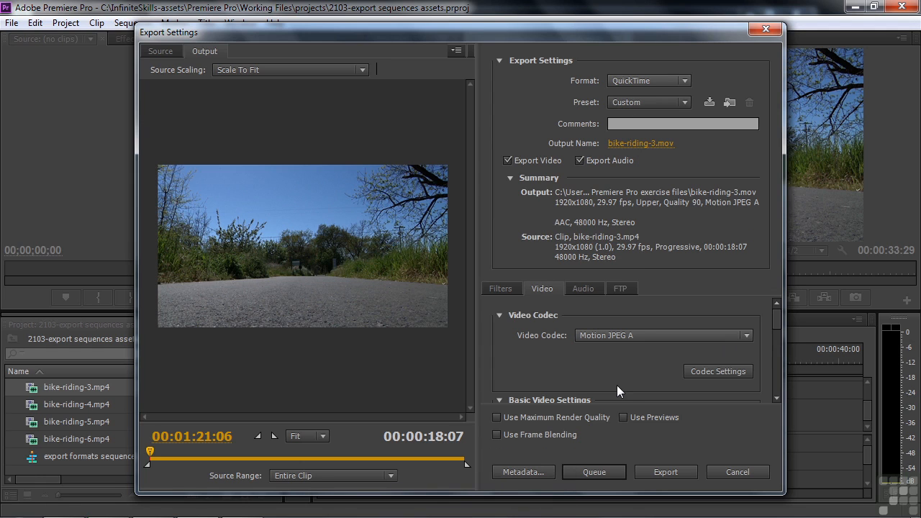
{"action": "mouse_move", "coordinate": [777, 320]}
{"action": "left_mouse_down"}
{"action": "mouse_move", "coordinate": [774, 383]}
{"action": "mouse_move", "coordinate": [775, 315]}
{"action": "left_mouse_up"}
{"action": "left_click", "coordinate": [582, 289]}
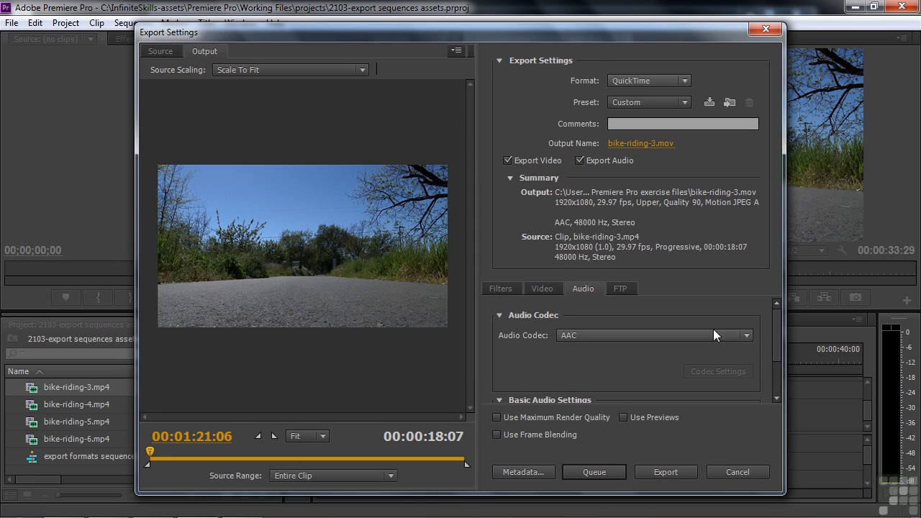
{"action": "left_click", "coordinate": [746, 336]}
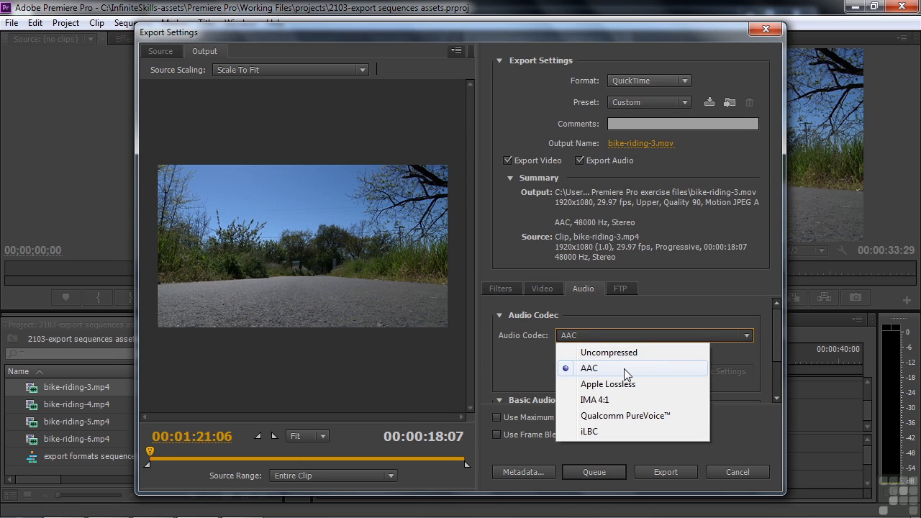
{"action": "left_click", "coordinate": [624, 370]}
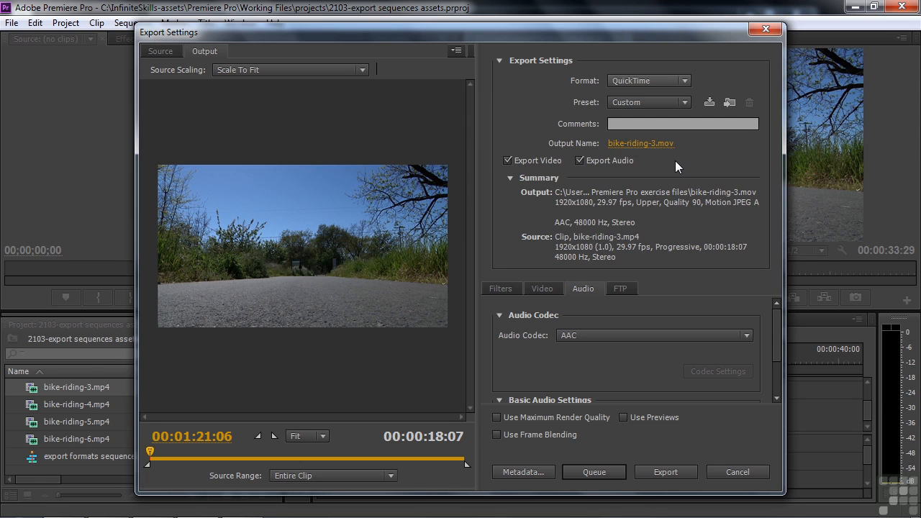
Step: Save the output file as bike-riding-3.mov and queue the clip's export in Adobe Media Encoder
{"action": "left_click", "coordinate": [655, 143]}
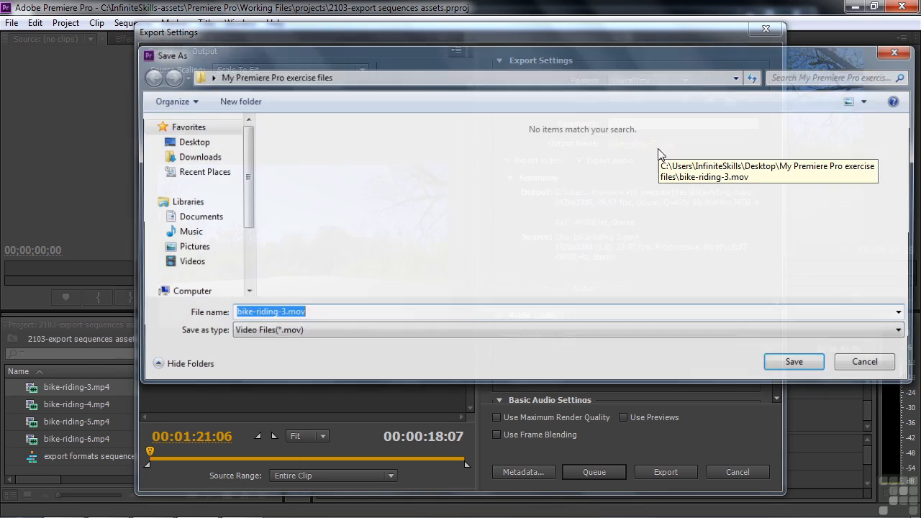
{"action": "left_click", "coordinate": [799, 364]}
{"action": "left_click", "coordinate": [593, 472]}
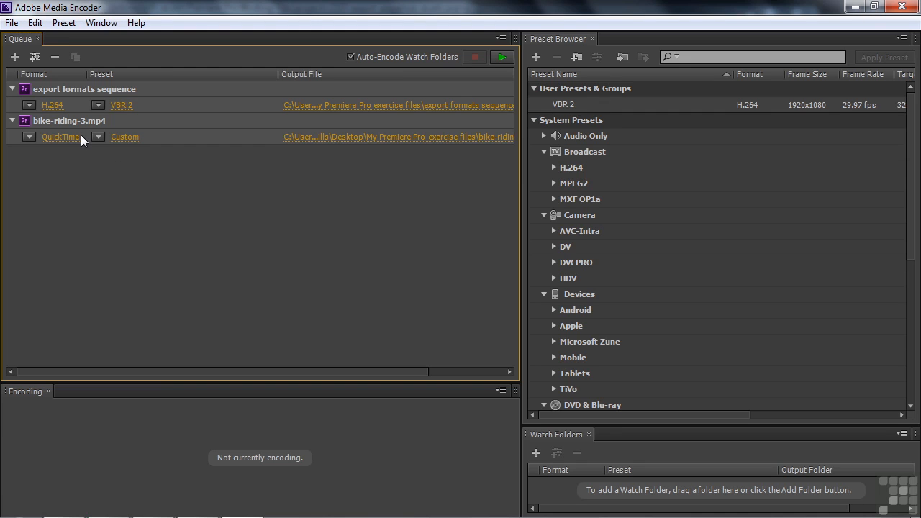
Step: Return to Premiere Pro, open bike-riding-5.mp4 in the source monitor and mark an In point about a fifth into the clip and an Out point at 00:00:47:28
{"action": "left_click", "coordinate": [855, 6]}
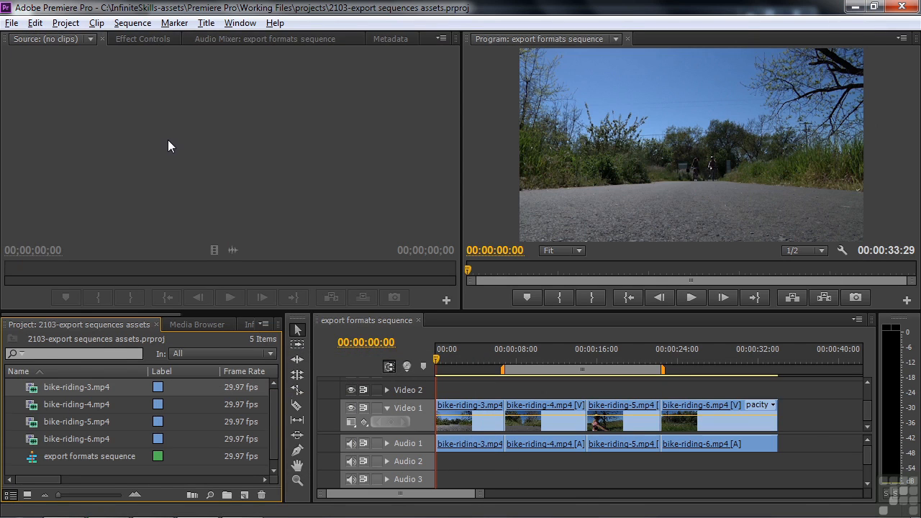
{"action": "double_click", "coordinate": [34, 424]}
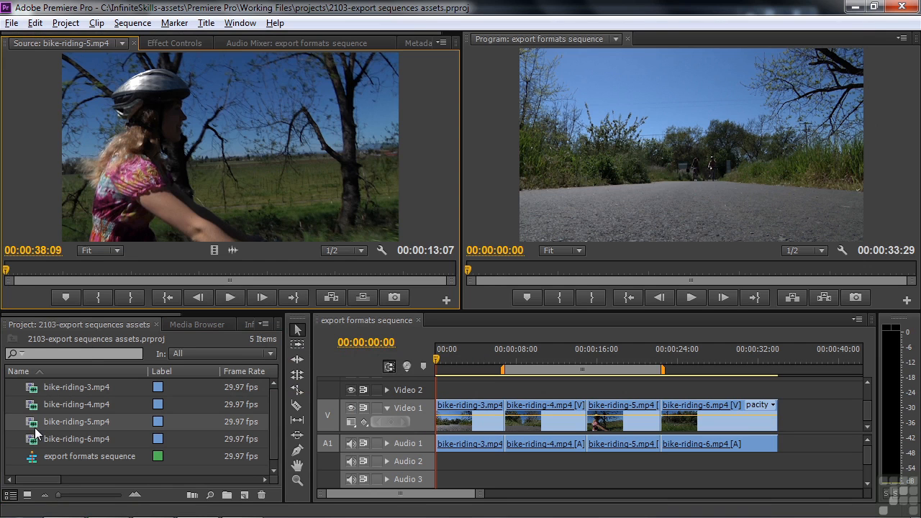
{"action": "left_click_drag", "start_coordinate": [9, 270], "coordinate": [98, 270]}
{"action": "left_click", "coordinate": [99, 298]}
Step: Start an AVI export of the marked bike-riding-5.mp4 range, unlink the frame proportions and set the width to 1920 and height to 1080
{"action": "key", "text": "ctrl+m"}
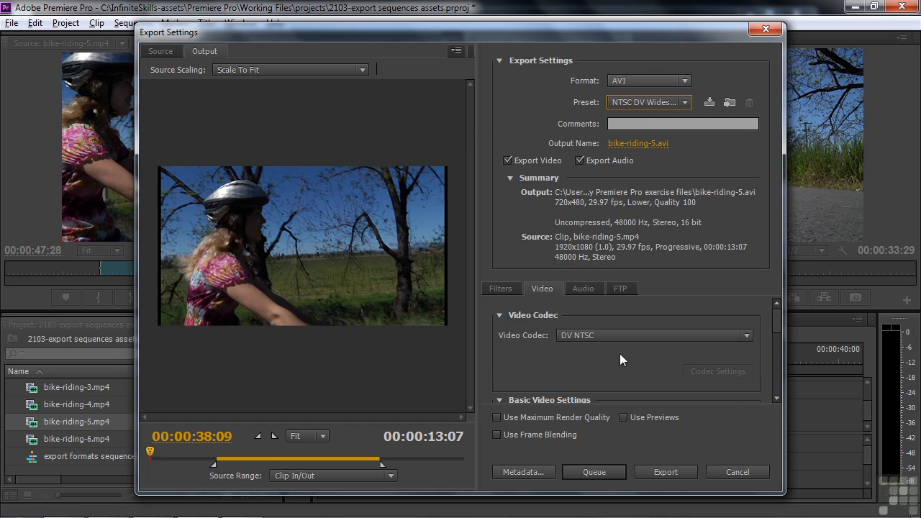
{"action": "left_click_drag", "start_coordinate": [776, 320], "coordinate": [775, 337]}
{"action": "left_click_drag", "start_coordinate": [776, 338], "coordinate": [777, 344]}
{"action": "left_click", "coordinate": [627, 329]}
{"action": "left_click", "coordinate": [570, 321]}
{"action": "type", "text": "1920"}
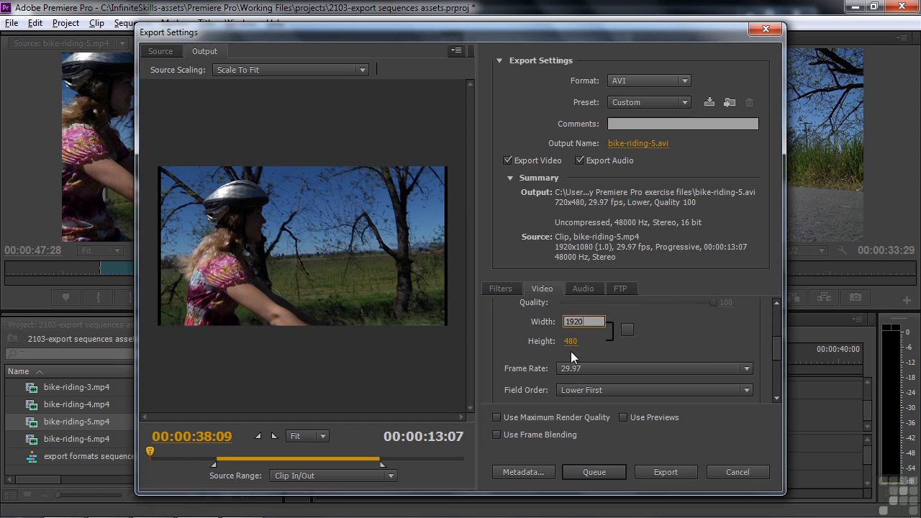
{"action": "left_click", "coordinate": [568, 344]}
{"action": "type", "text": "1080"}
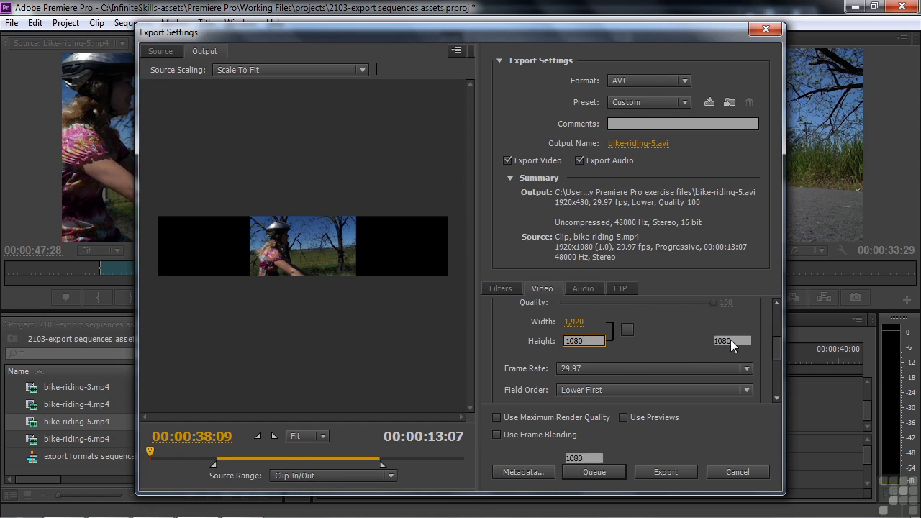
Step: Confirm the 1080 frame height and set the AVI export's pixel aspect ratio to Square Pixels (1.0)
{"action": "left_click", "coordinate": [730, 339]}
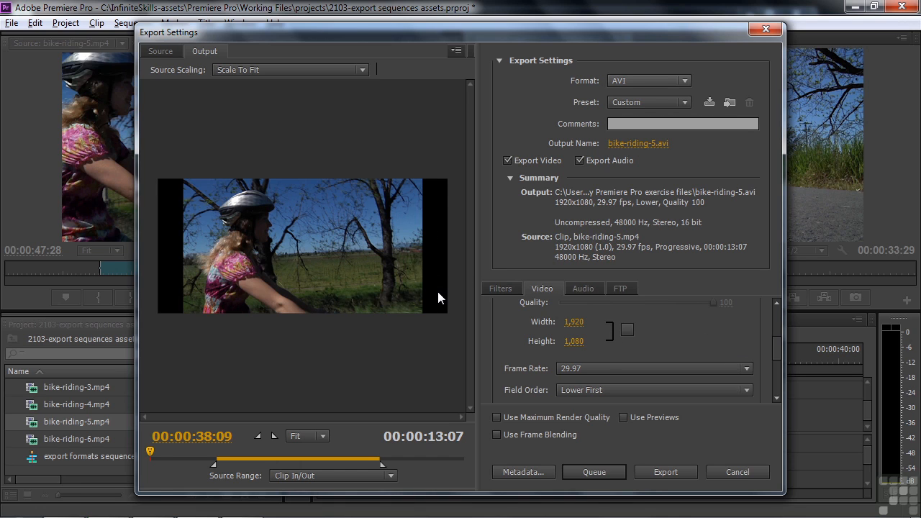
{"action": "scroll", "coordinate": [633, 346], "scroll_direction": "down", "scroll_amount": 2}
{"action": "left_click", "coordinate": [630, 359]}
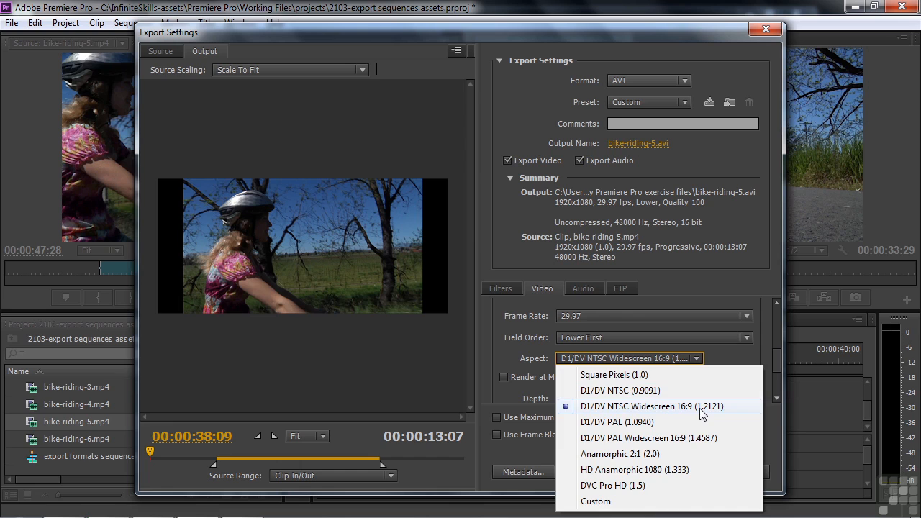
{"action": "left_click", "coordinate": [634, 374]}
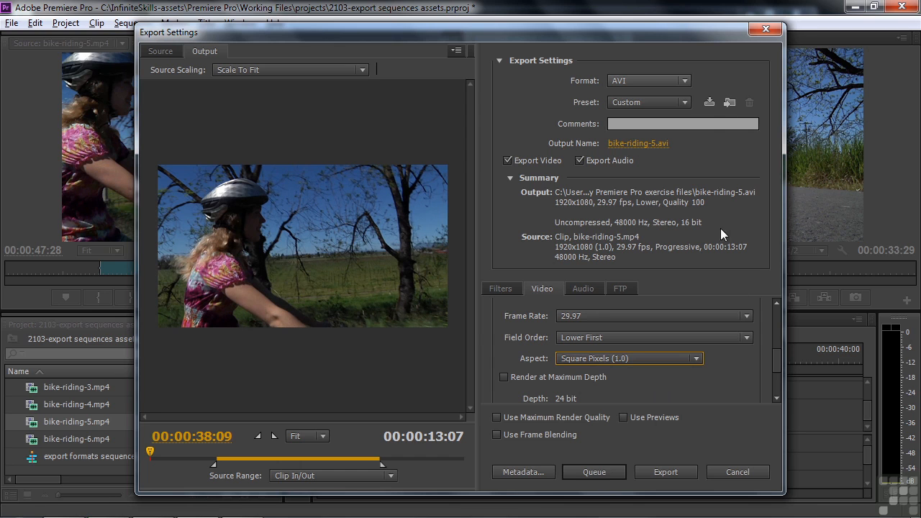
Step: Save the current AVI export settings as a preset named AVI HD, without filter or FTP settings
{"action": "left_click", "coordinate": [710, 103]}
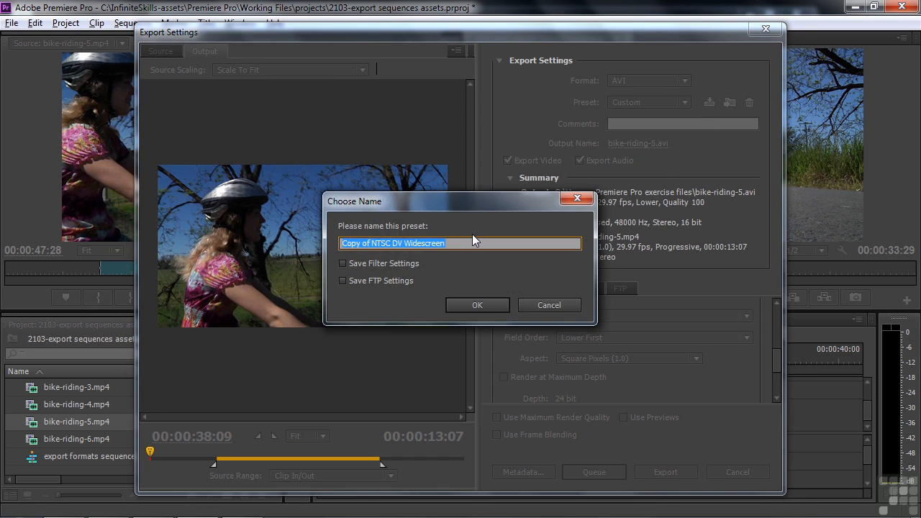
{"action": "type", "text": "AVI HD"}
{"action": "left_click", "coordinate": [476, 305]}
Step: Queue the bike-riding-5.mp4 AVI export in Adobe Media Encoder and start encoding all the queued items
{"action": "left_click", "coordinate": [594, 472]}
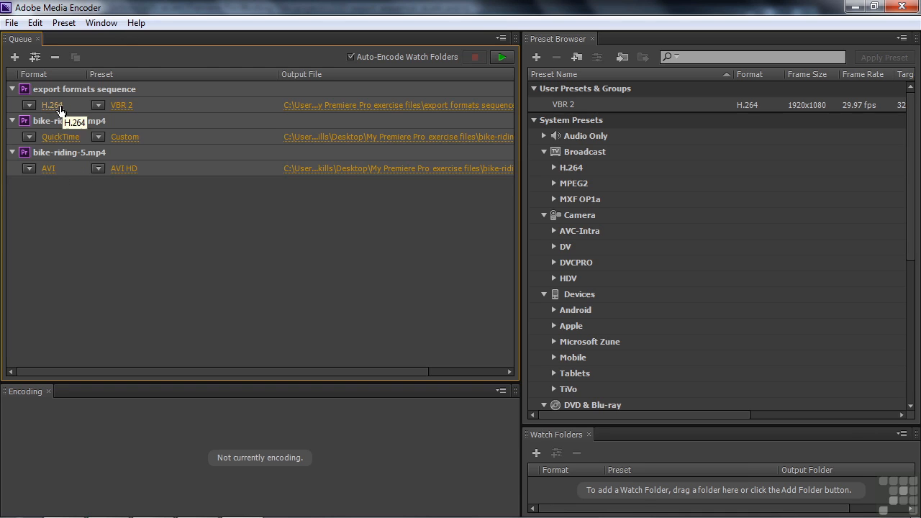
{"action": "left_click", "coordinate": [503, 56]}
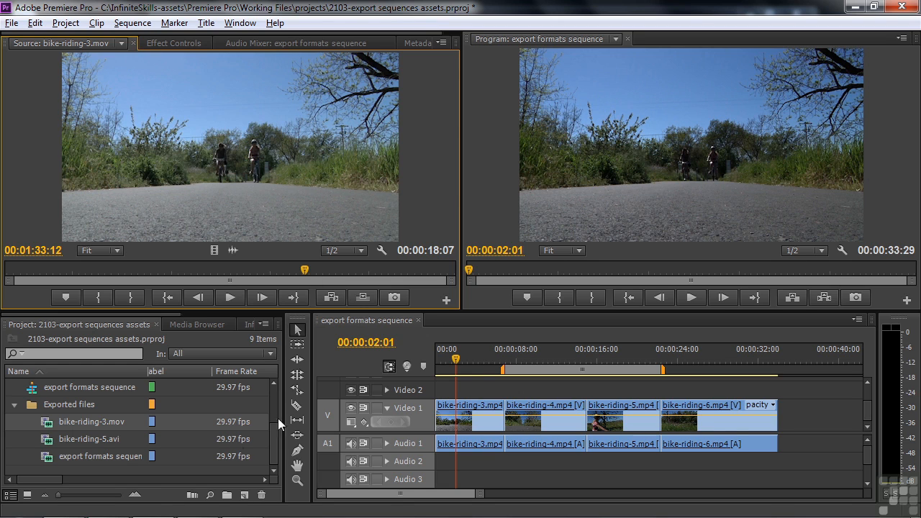
Step: In Premiere Pro, open the exported bike-riding-5.avi from the Exported files bin in the source monitor
{"action": "double_click", "coordinate": [38, 439]}
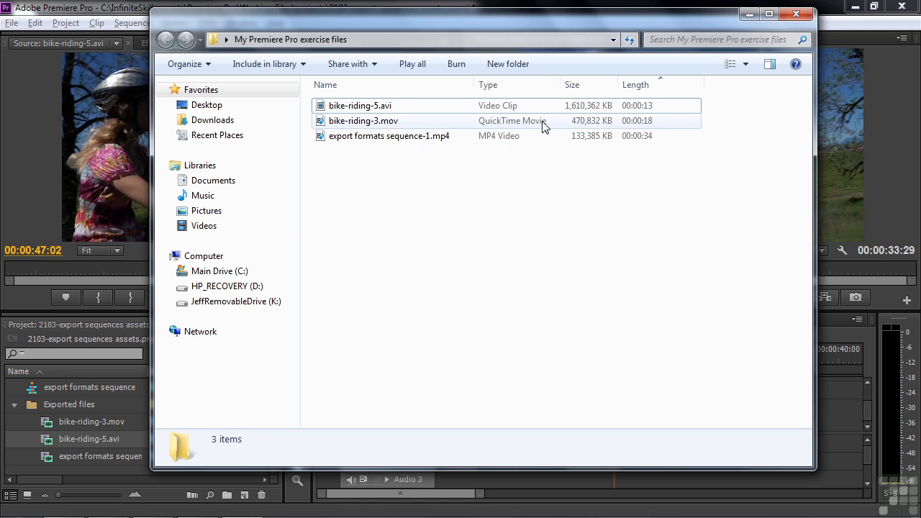